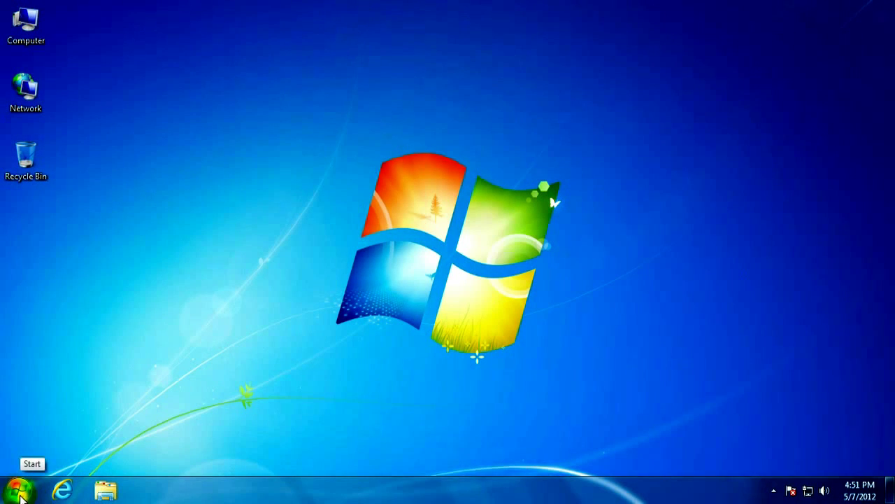
# - Open Devices and Printers and look through the installed devices and printers
pyautogui.click(19, 491)
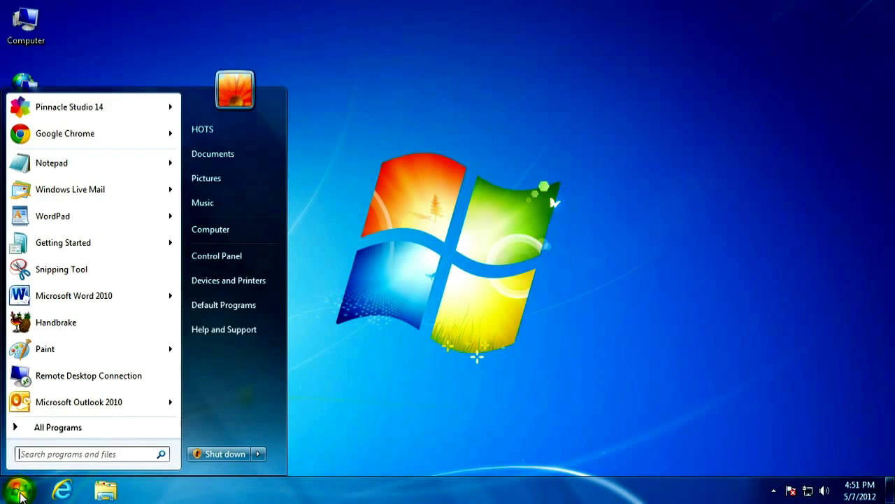
pyautogui.click(246, 287)
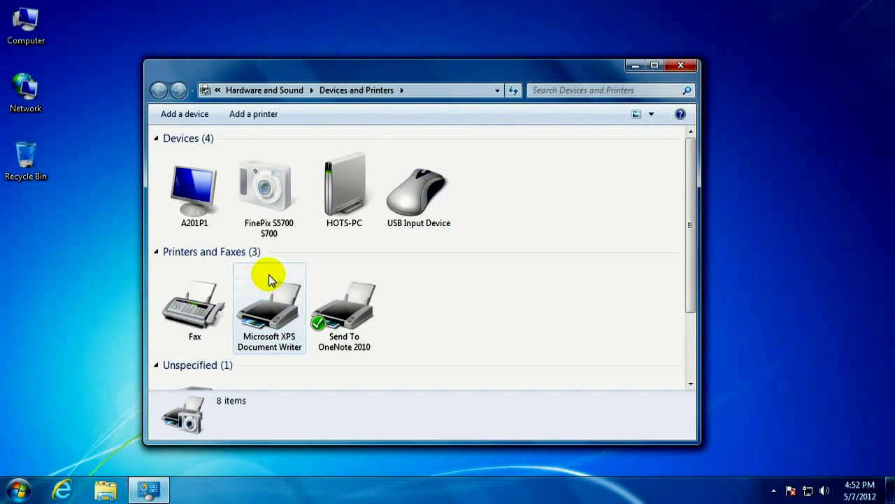
pyautogui.moveTo(270, 278)
pyautogui.scroll(-2, 283, 280)
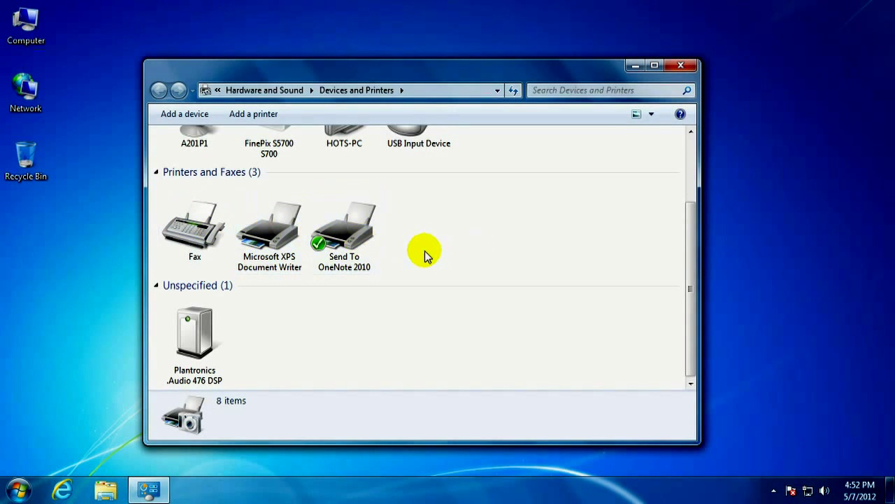
pyautogui.scroll(2, 433, 250)
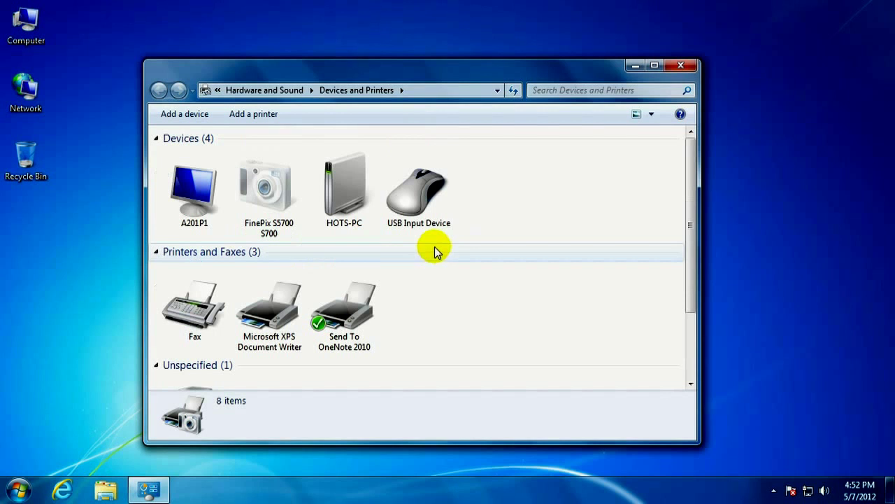
# - Start adding a local printer and choose to create a new port of type Standard TCP/IP Port
pyautogui.click(259, 116)
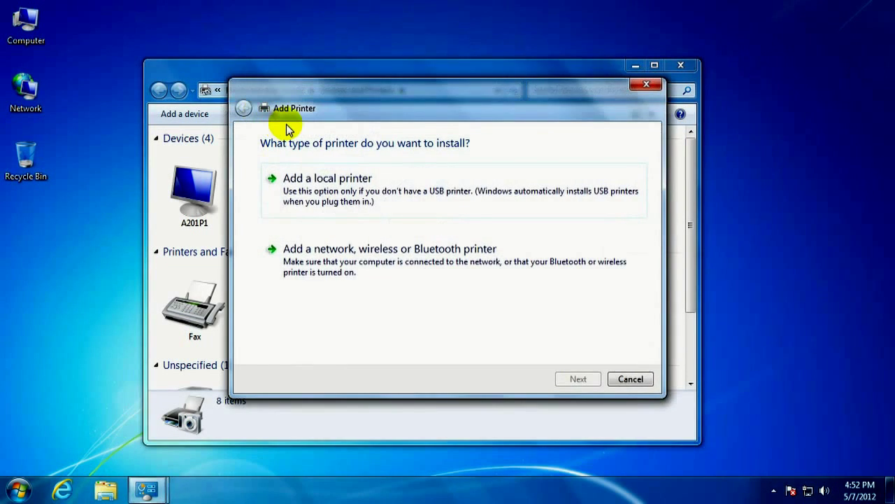
pyautogui.click(315, 184)
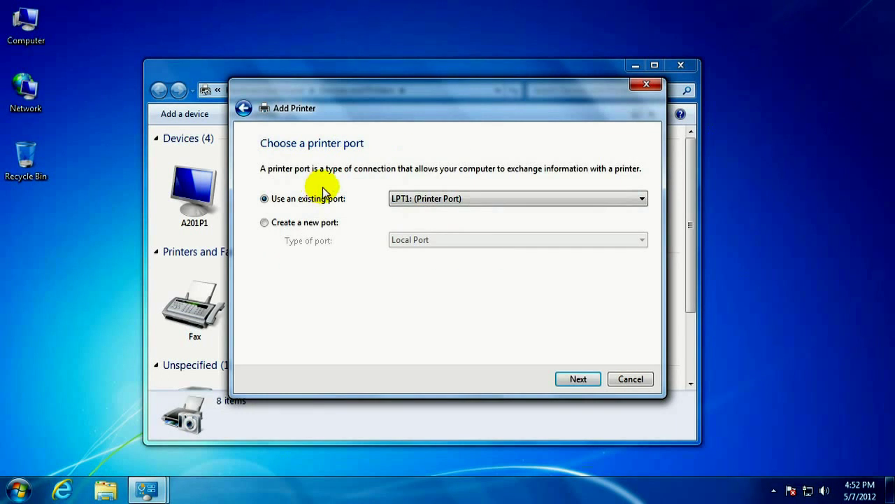
pyautogui.click(265, 223)
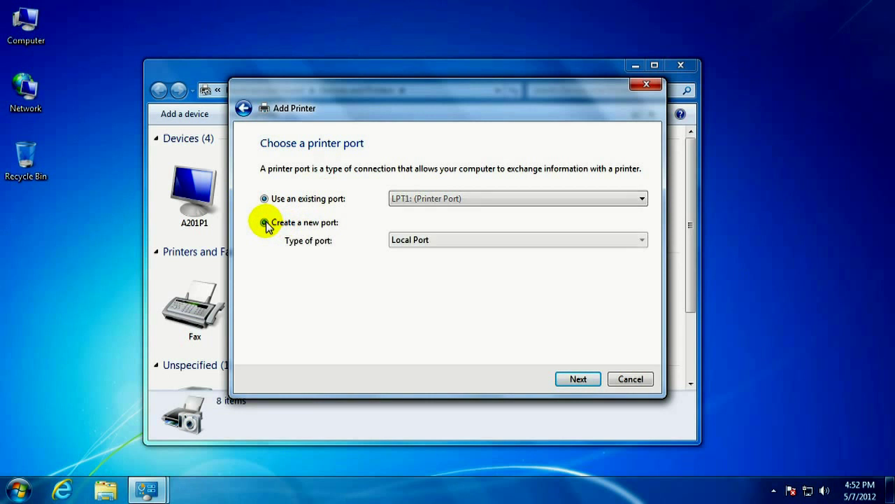
pyautogui.click(410, 247)
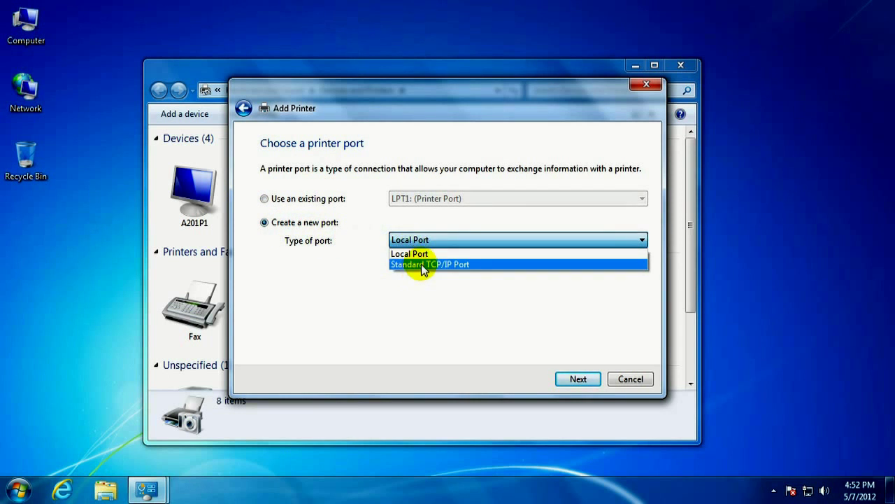
pyautogui.click(421, 264)
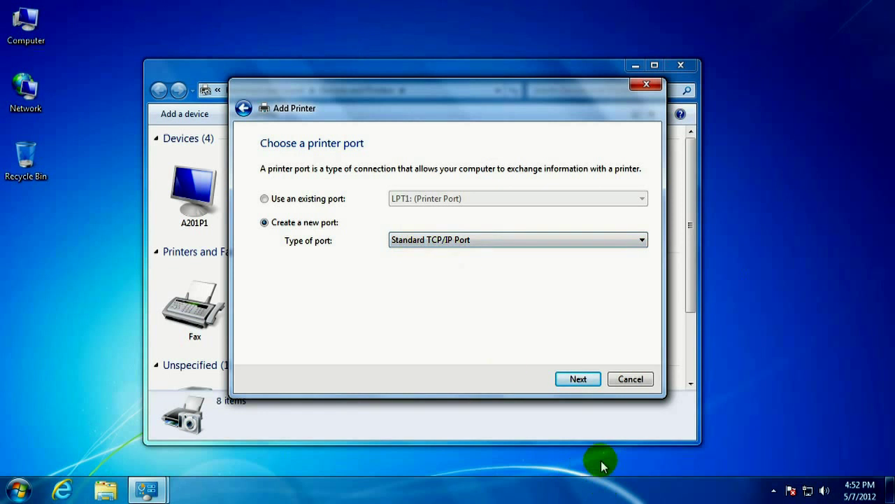
pyautogui.click(573, 381)
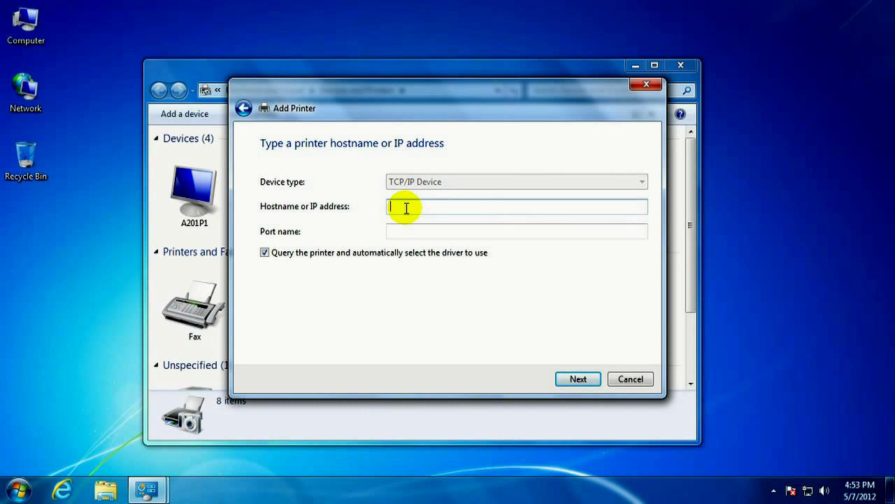
# - Set the printer's IP address to 10.20.20.40, accept the suggested port name and proceed to the driver selection
pyautogui.write('10.20.')
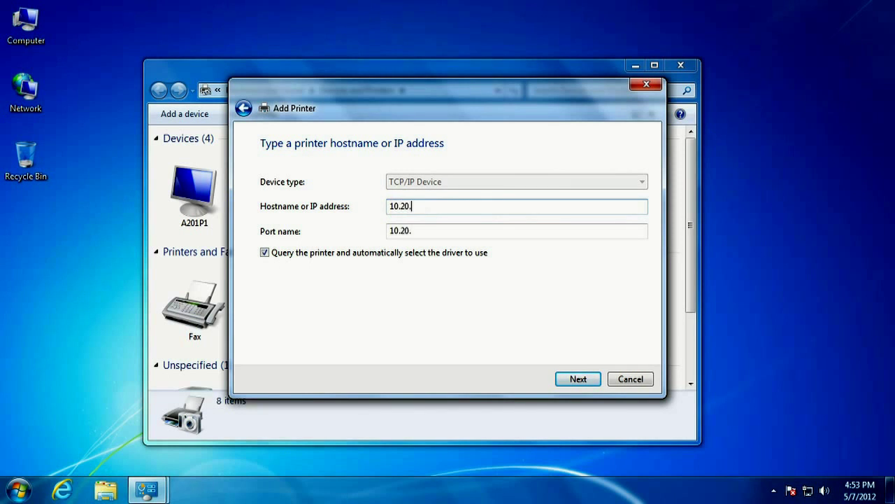
pyautogui.write('20.40')
pyautogui.click(443, 230)
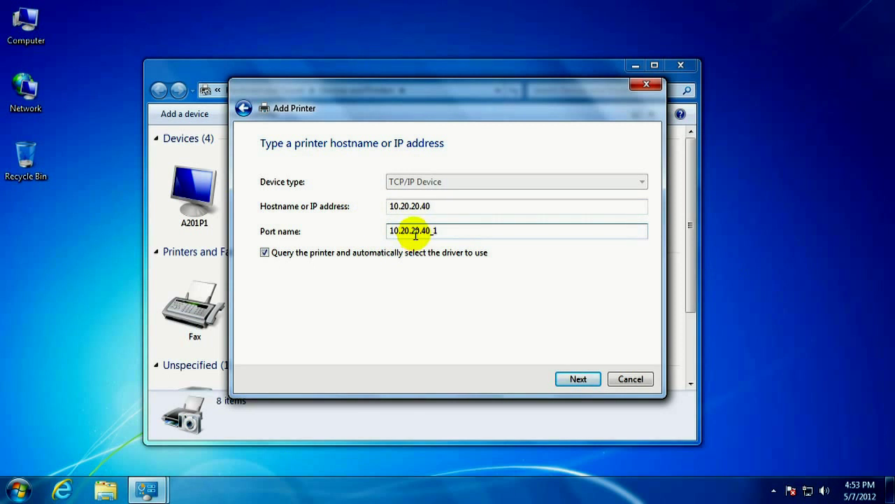
pyautogui.click(573, 380)
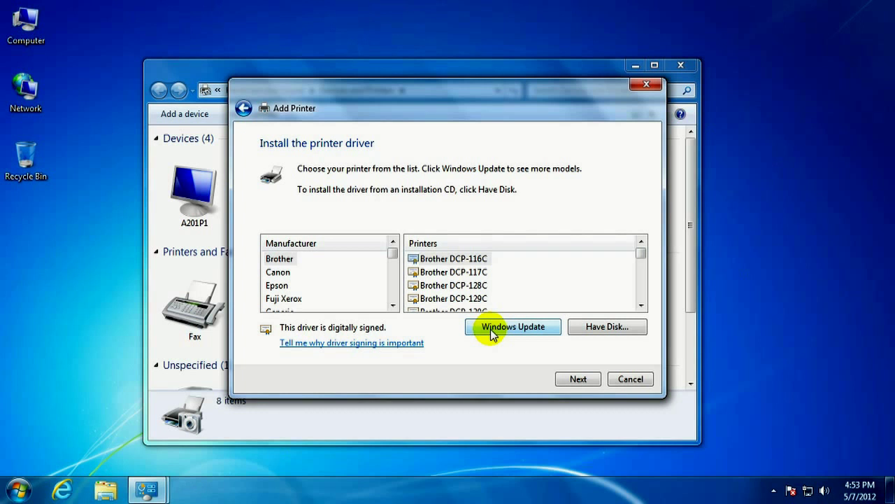
# - Load the printer driver from disk using x2WPENP.inf in the Documents folder Xerox\WC5135_PS_32bit_5.131.7.0
pyautogui.click(580, 329)
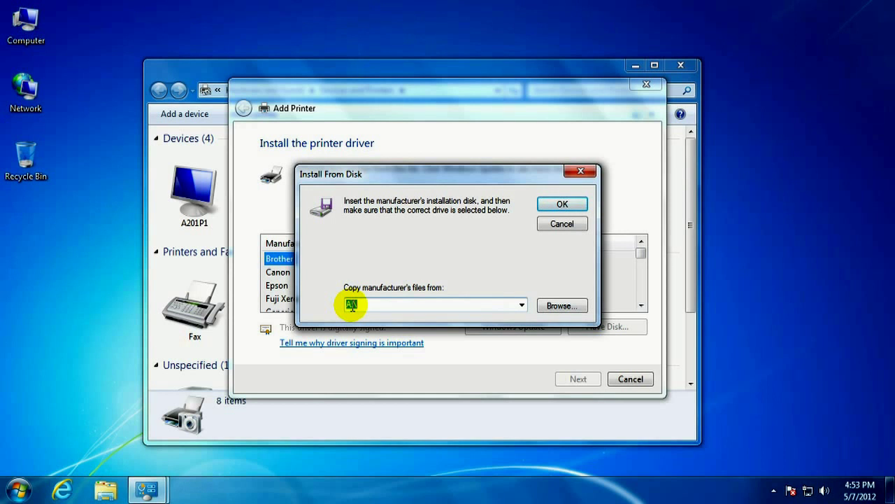
pyautogui.click(379, 305)
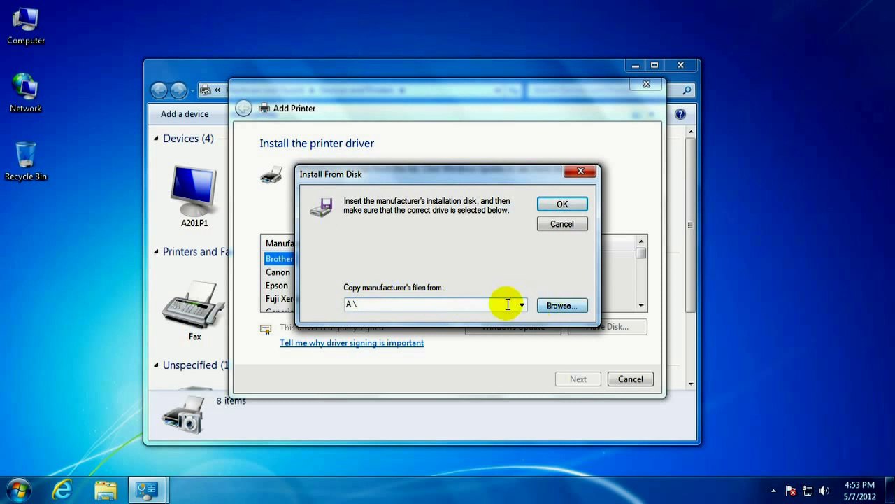
pyautogui.click(542, 305)
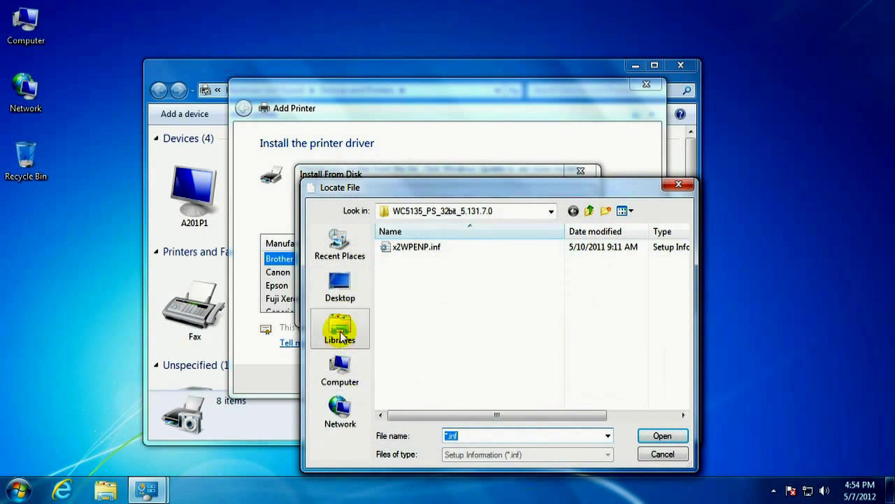
pyautogui.click(339, 330)
pyautogui.doubleClick(424, 236)
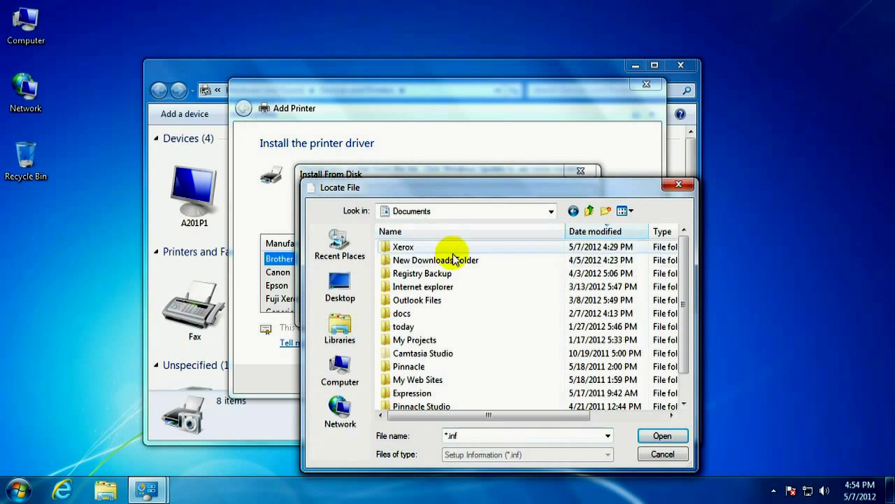
pyautogui.doubleClick(397, 246)
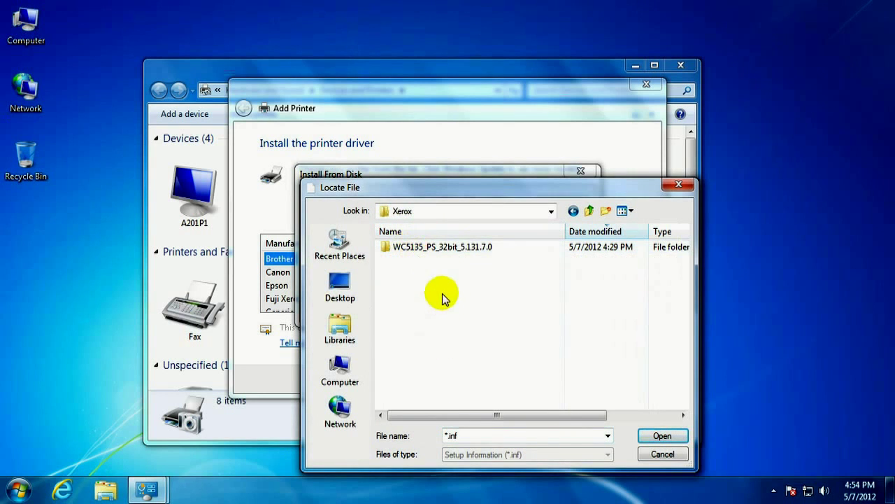
pyautogui.click(404, 249)
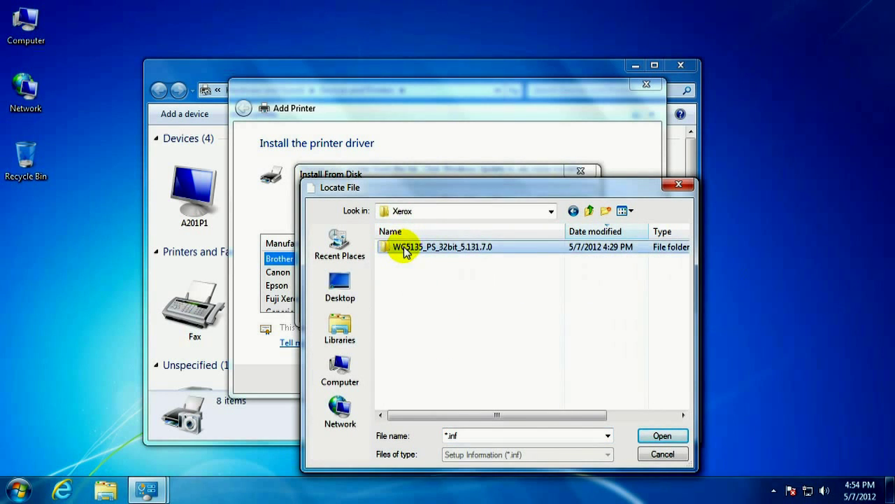
pyautogui.click(649, 435)
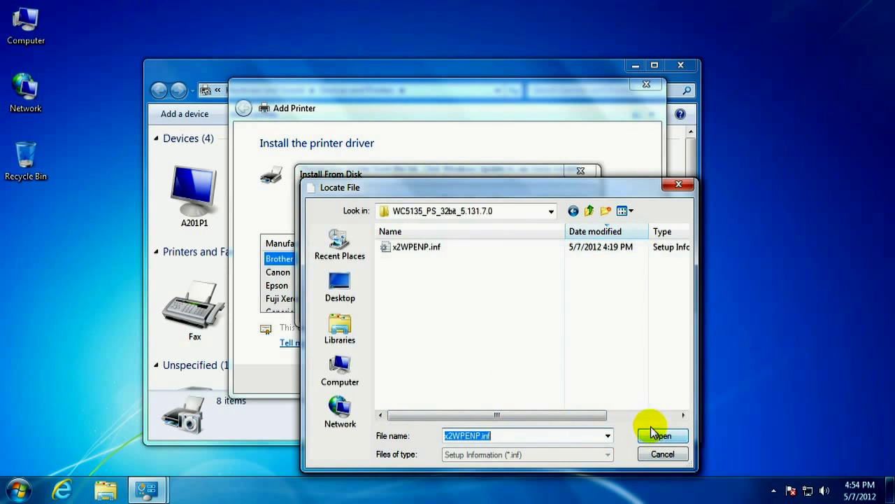
pyautogui.click(438, 250)
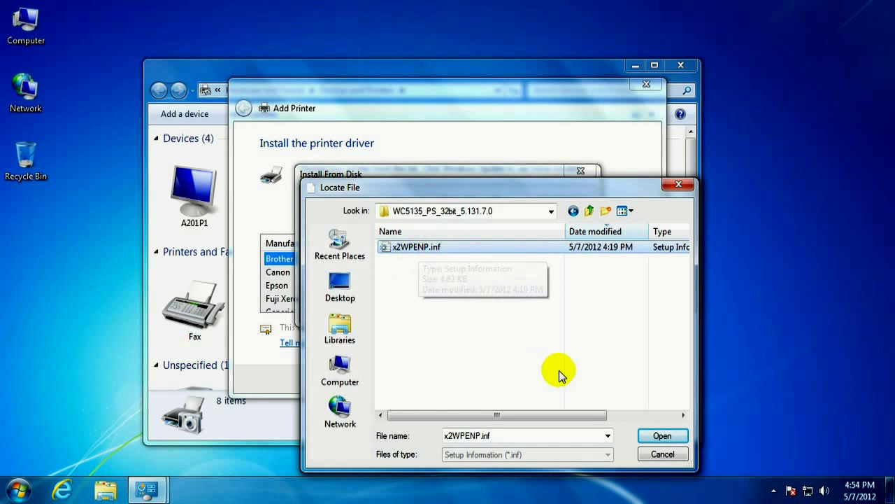
pyautogui.click(661, 437)
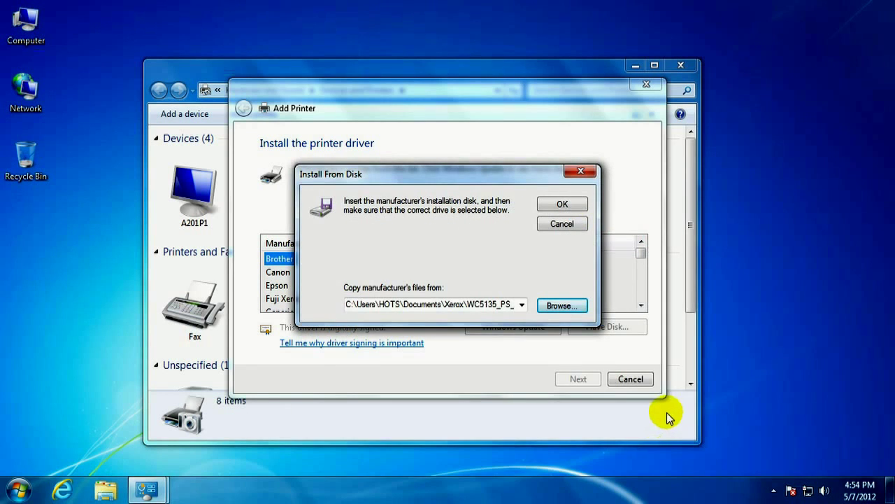
pyautogui.click(564, 205)
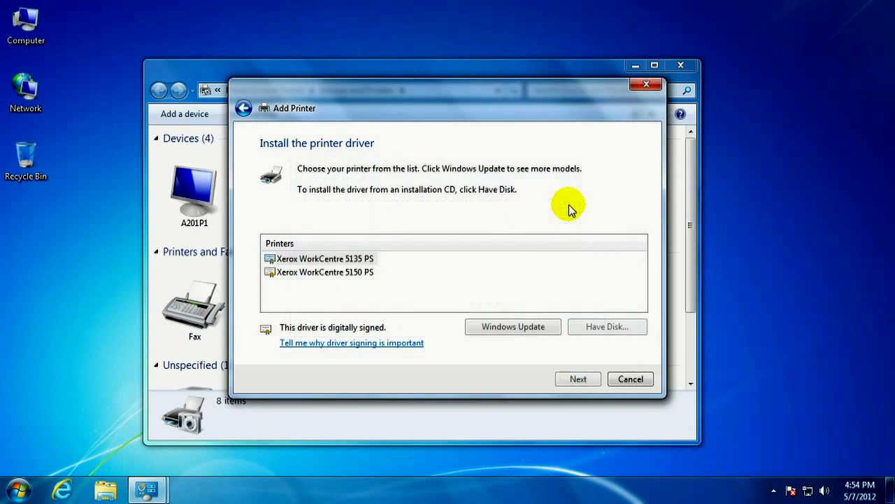
# - Choose the Xerox WorkCentre 5150 PS model and use the driver that is currently installed
pyautogui.click(370, 258)
pyautogui.click(368, 274)
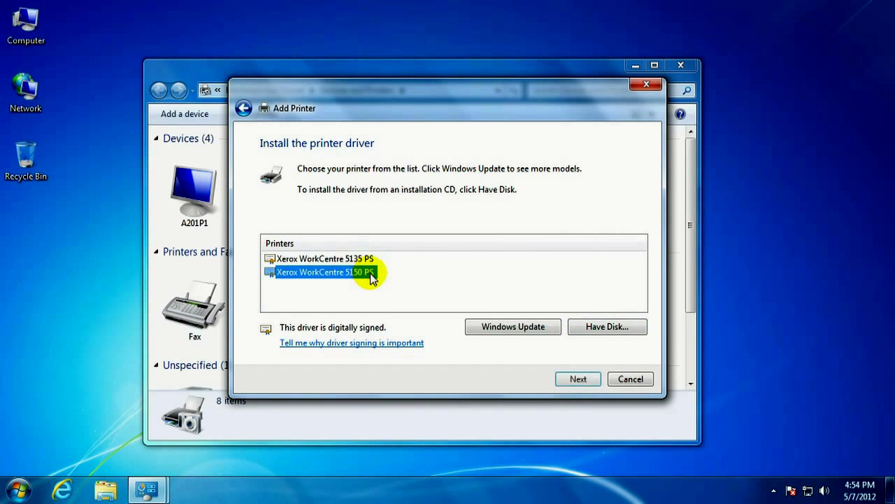
pyautogui.click(571, 381)
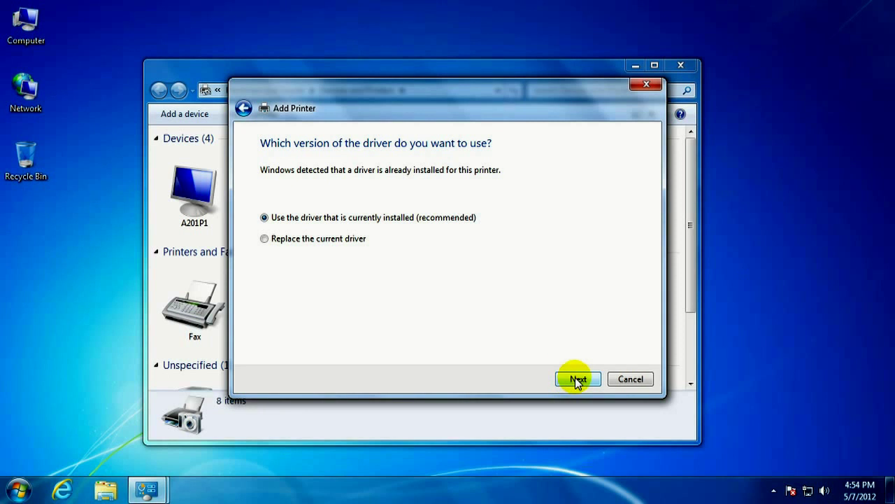
pyautogui.click(569, 380)
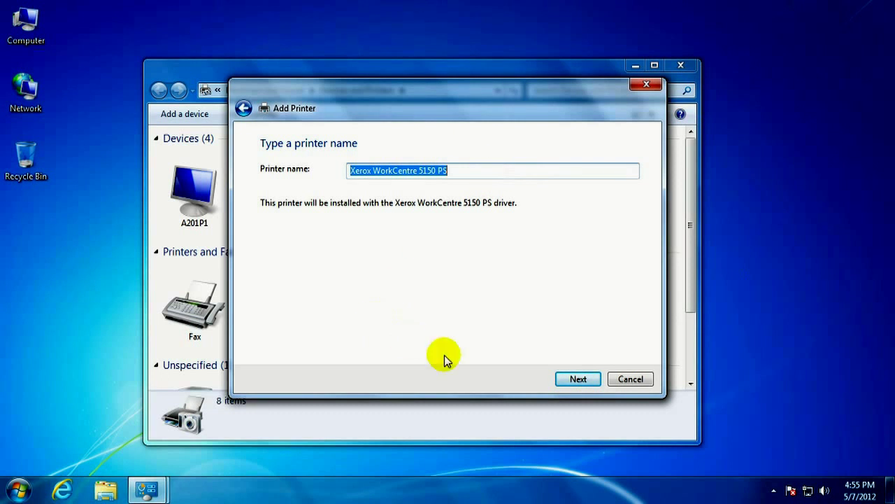
# - Accept the printer name Xerox WorkCentre 5150 PS, leave the printer unshared and finish without printing a test page
pyautogui.click(564, 379)
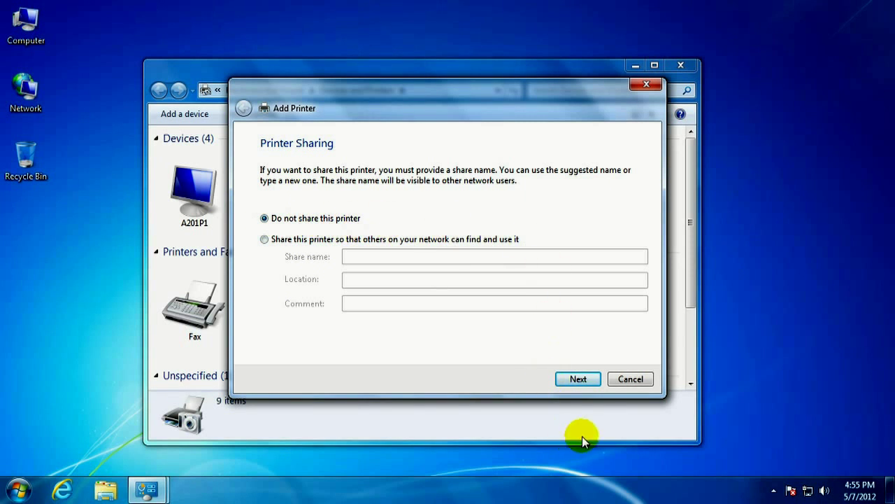
pyautogui.click(582, 380)
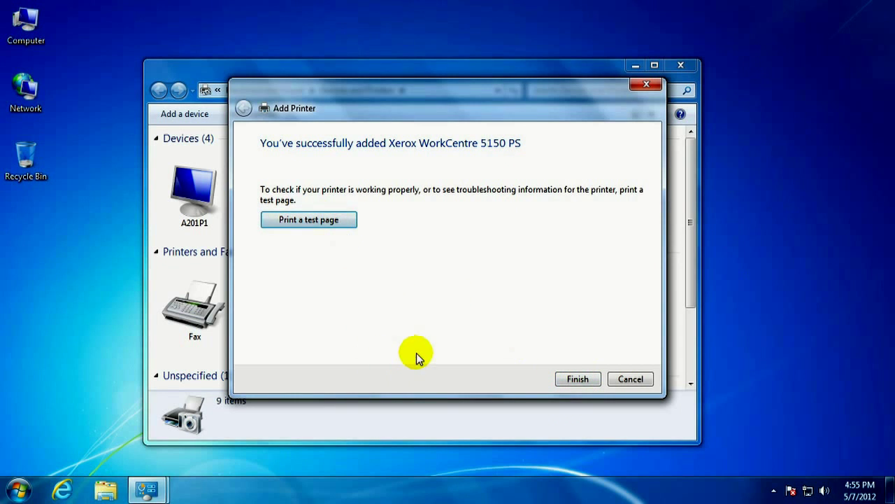
pyautogui.click(568, 380)
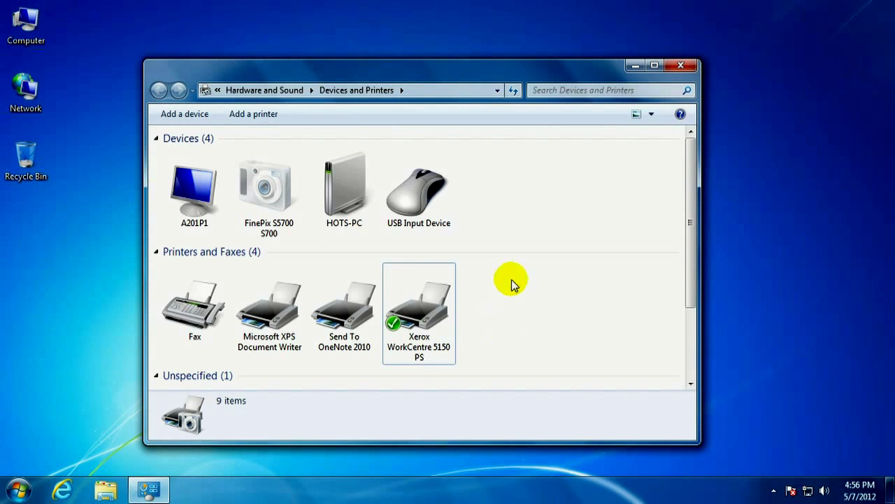
# - Add a network printer, picking the discovered Xerox WorkCentre 5150 PS on HOTS-PC
pyautogui.click(265, 116)
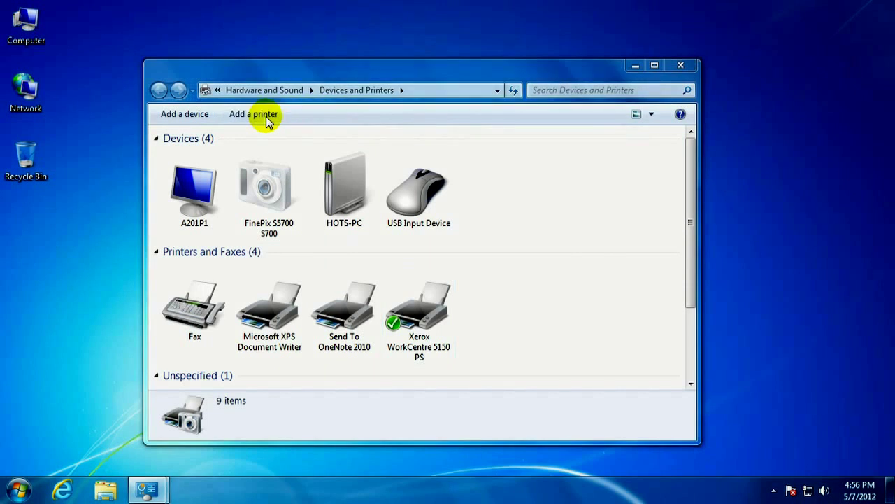
pyautogui.click(327, 268)
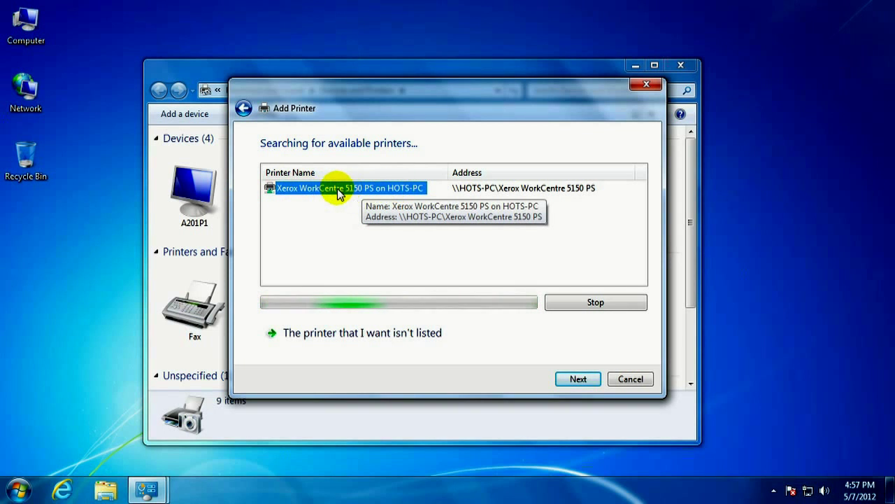
pyautogui.click(578, 380)
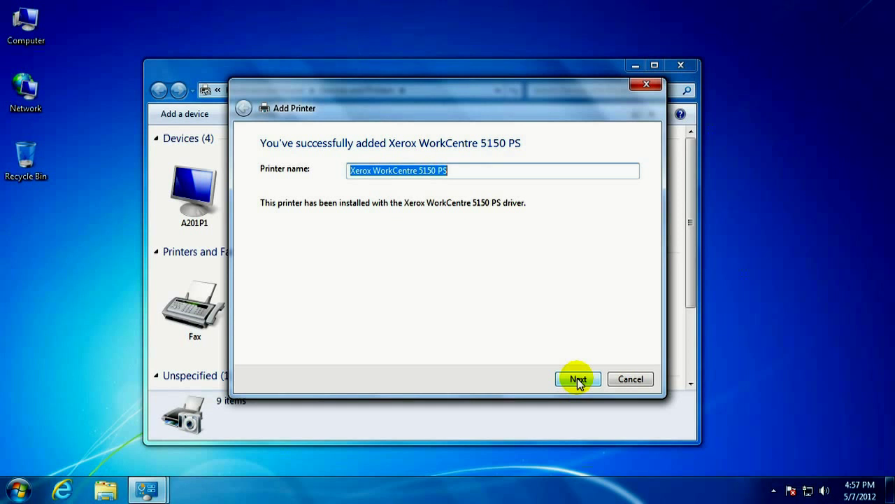
# - Keep the network printer's name as Xerox WorkCentre 5150 PS and finish the wizard without printing a test page
pyautogui.moveTo(475, 168); pyautogui.dragTo(360, 195)
pyautogui.click(455, 169)
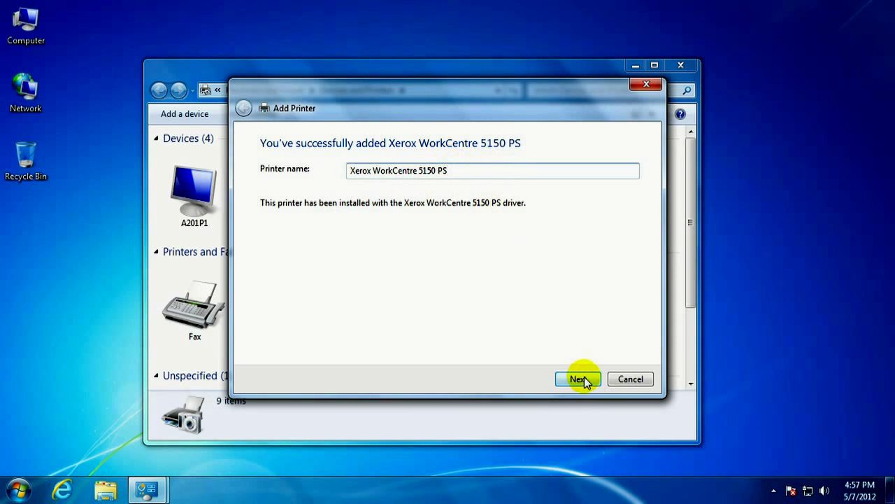
pyautogui.click(584, 379)
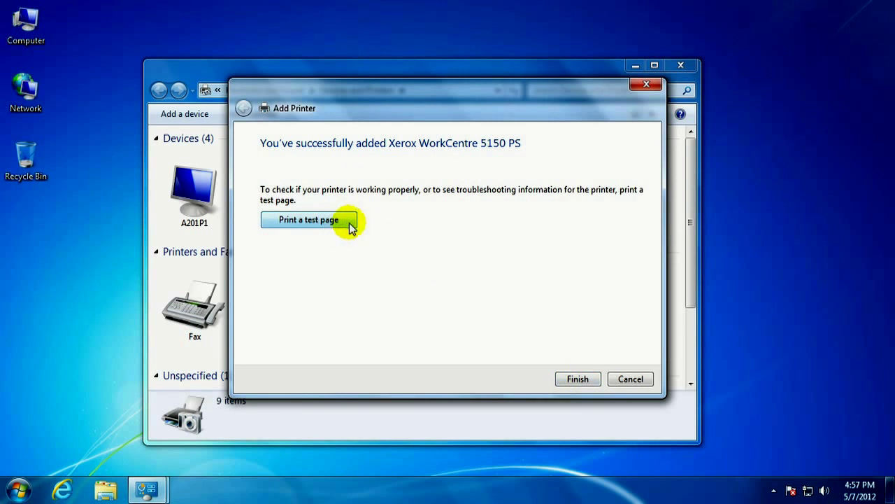
pyautogui.click(580, 380)
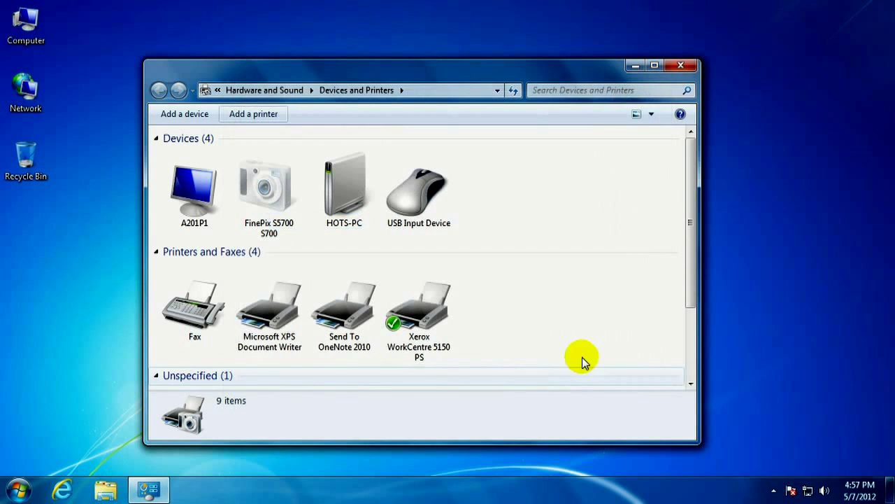